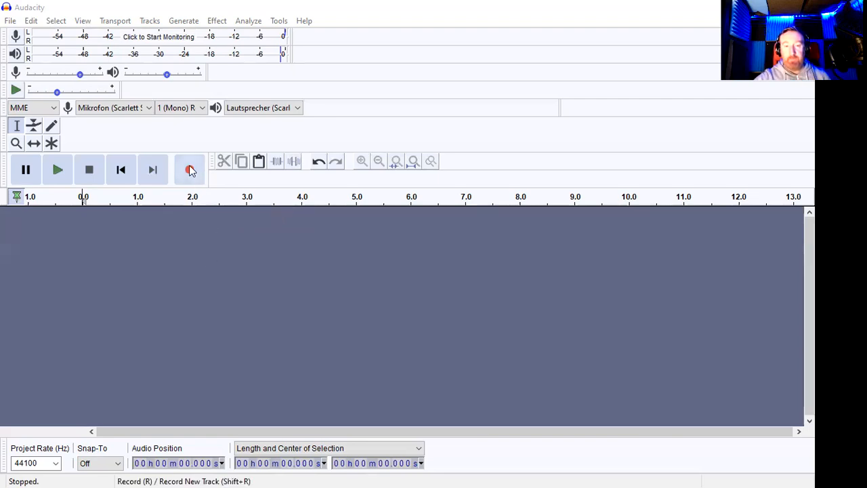
- Record about 20 seconds of mono voice on a new track, beginning with several seconds of room silence
left_click(190, 171)
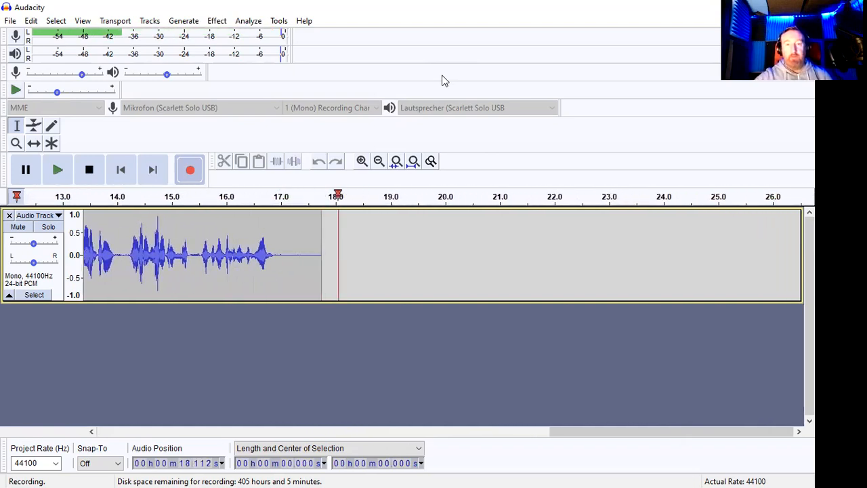
left_click(88, 177)
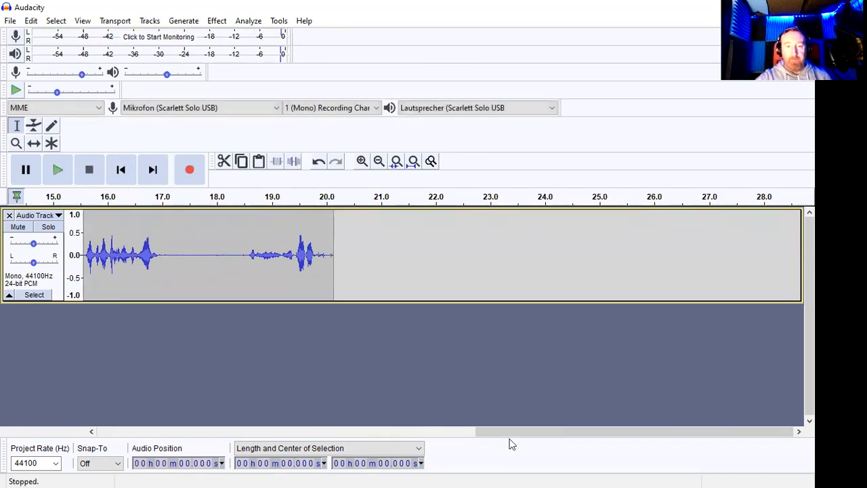
- Capture a noise profile for Noise Reduction from the silent opening of the track, from 0 to about 5.4 seconds
left_click_drag(514, 431, 112, 411)
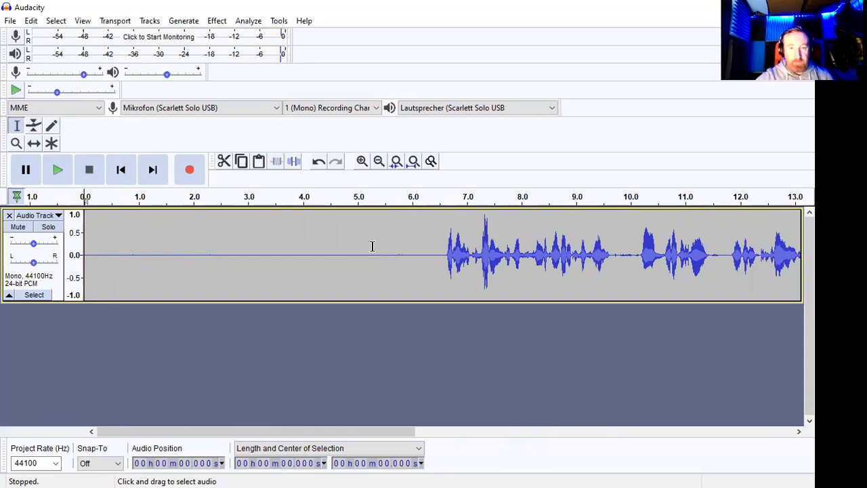
left_click_drag(379, 247, 21, 284)
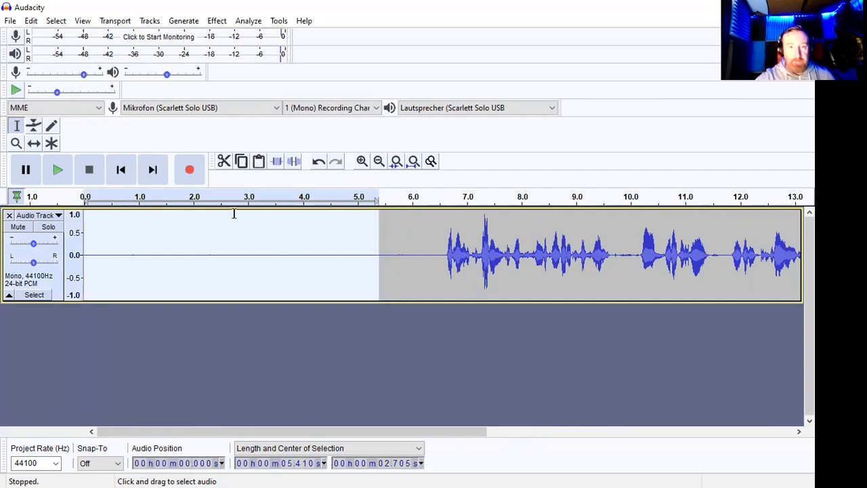
left_click(218, 21)
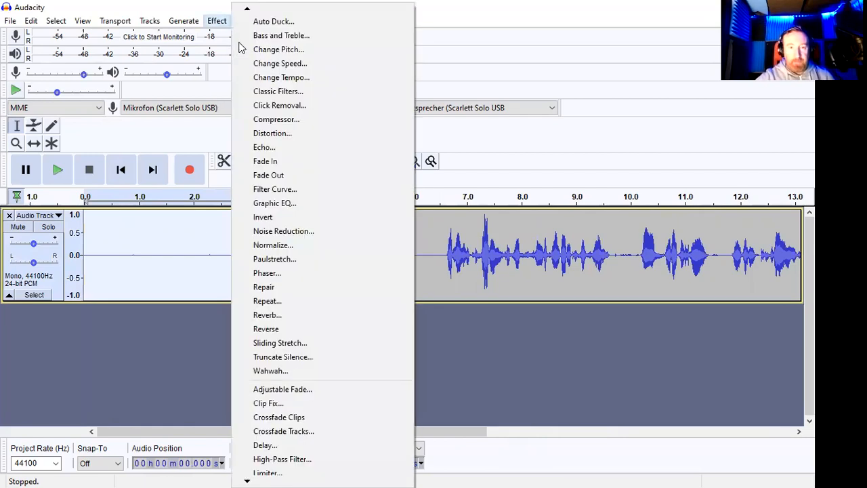
left_click(308, 234)
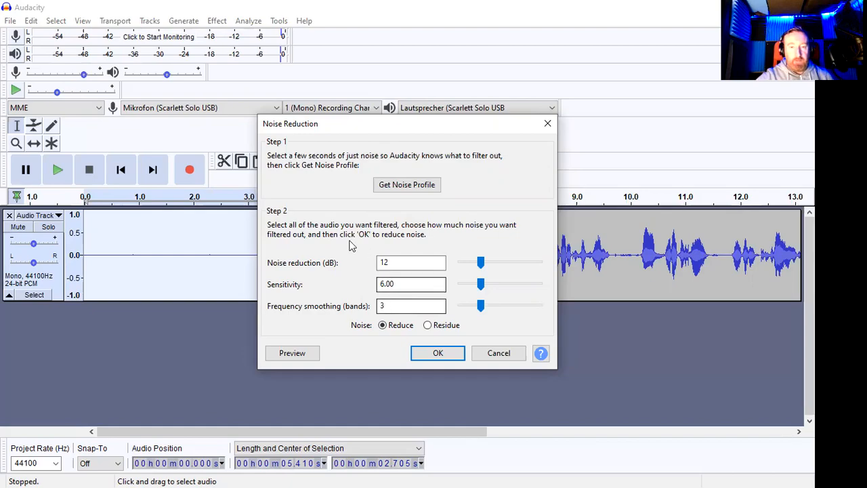
left_click(399, 190)
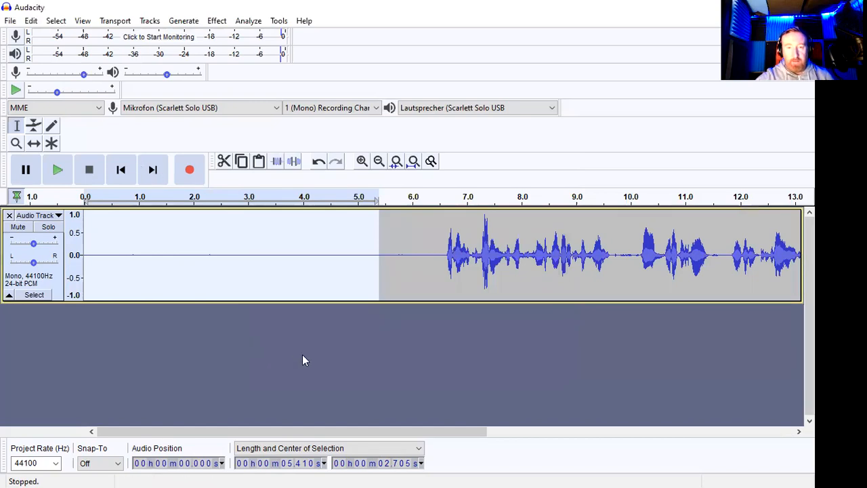
- Apply Noise Reduction to the whole track with 12 dB reduction, sensitivity 6.00 and frequency smoothing of 3 bands
left_click(32, 296)
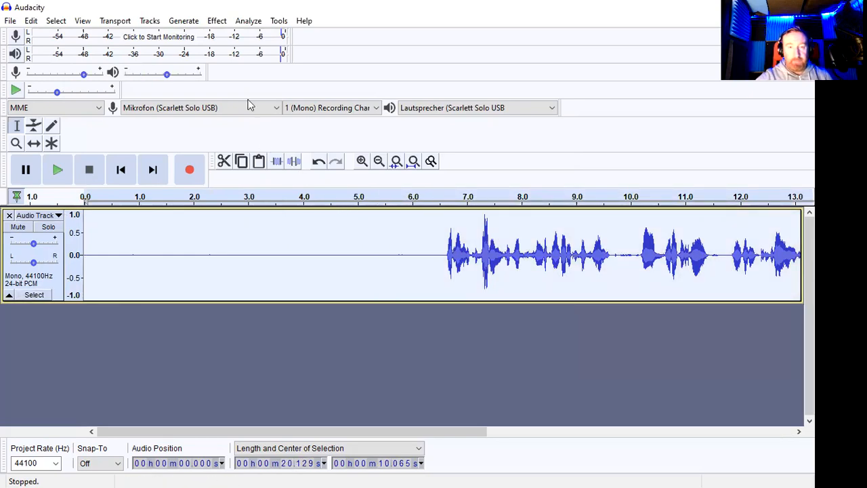
left_click(217, 21)
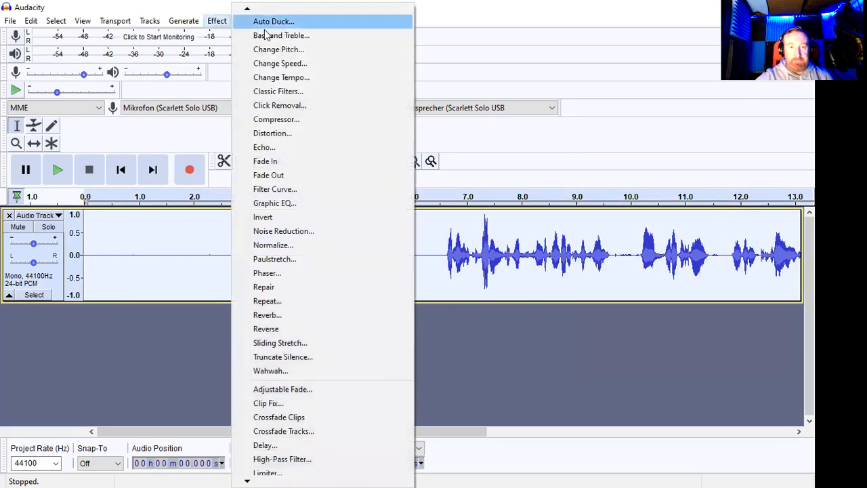
left_click(296, 233)
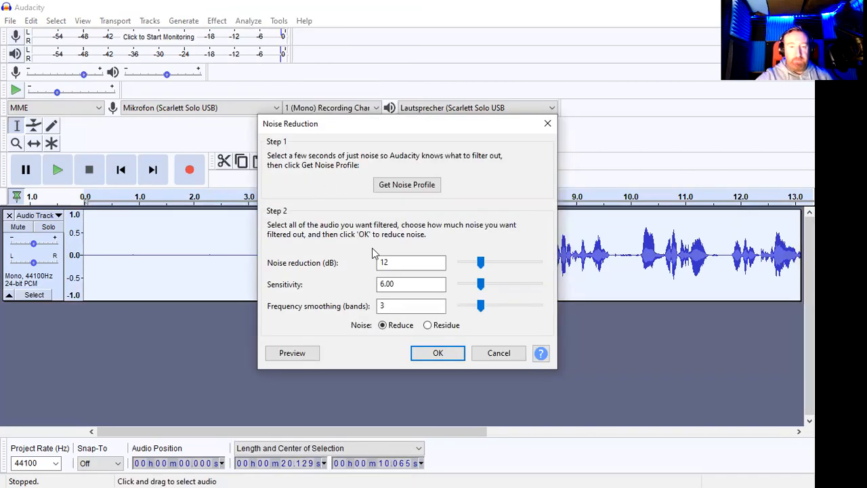
left_click(437, 353)
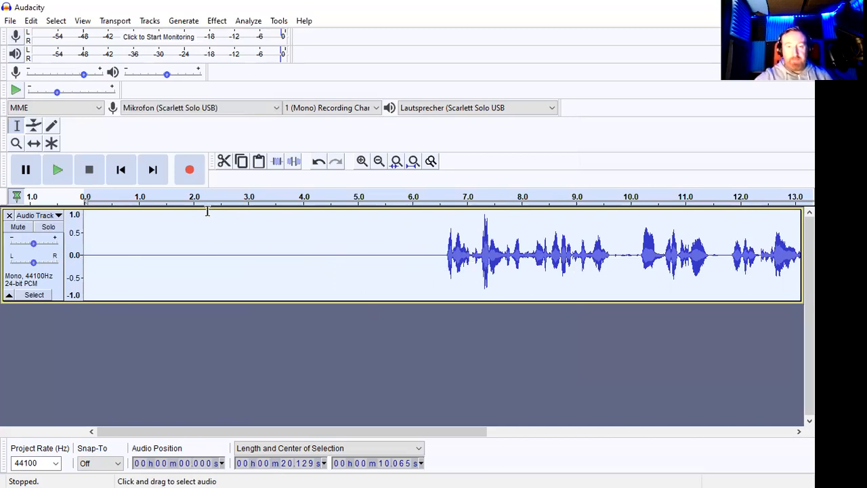
- Apply the Compressor effect to the whole voice track
left_click(217, 21)
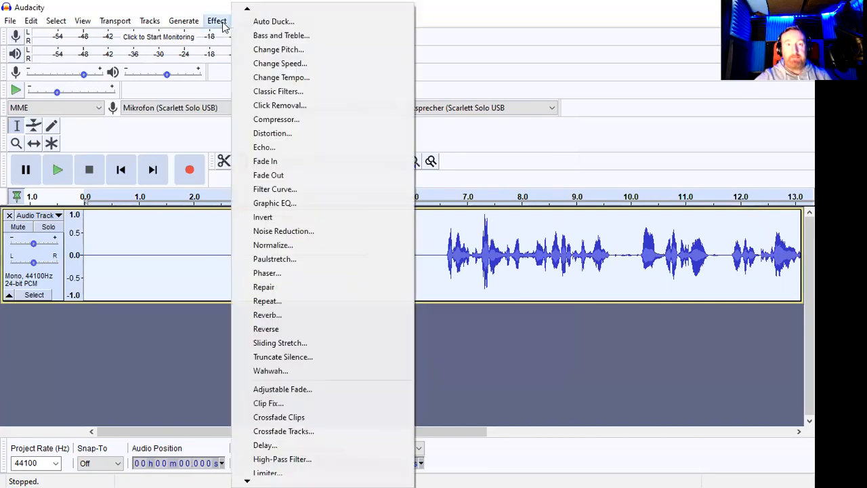
left_click(281, 121)
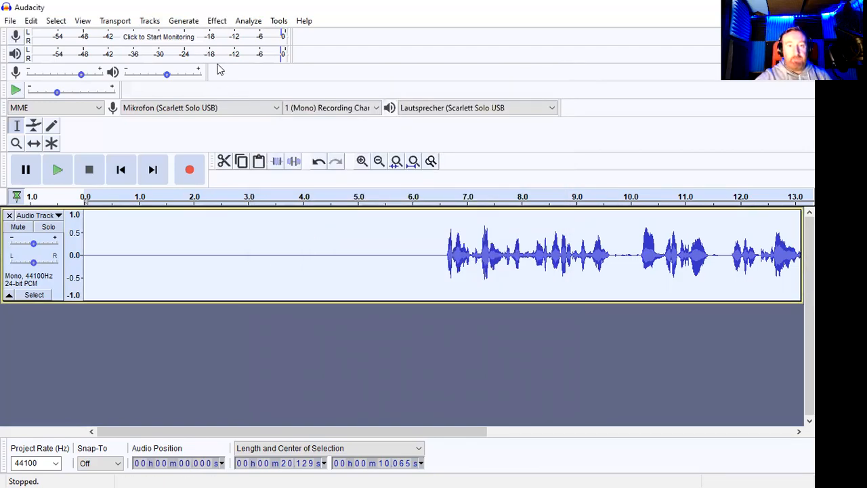
- Apply a Soft Limit Limiter to the track, limiting to -3.50 dB with 10 ms hold, 0 dB input gain and no make-up gain
left_click(217, 21)
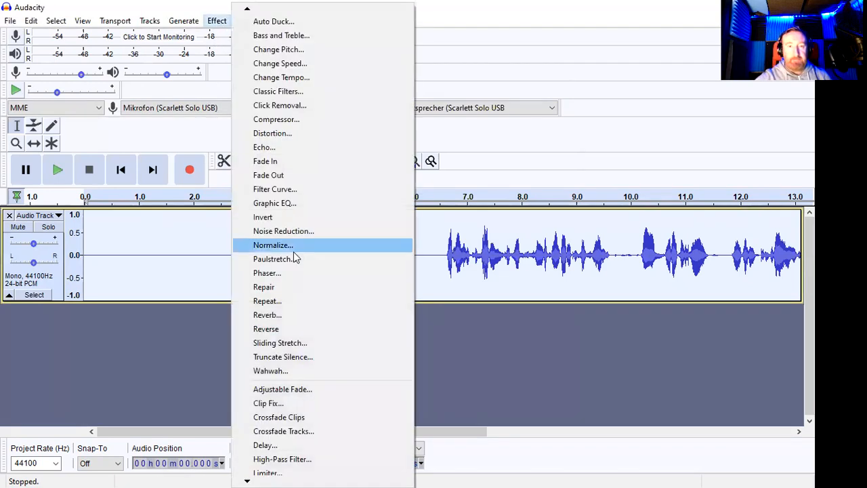
scroll(257, 461, "down", 3)
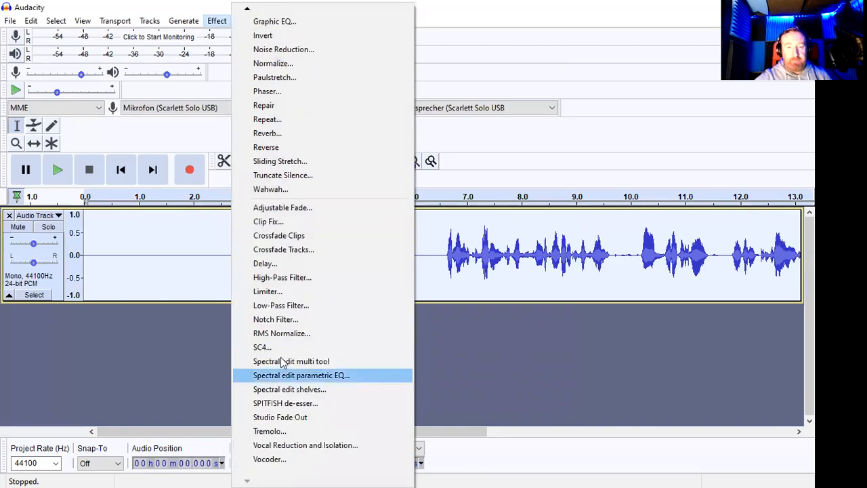
left_click(268, 293)
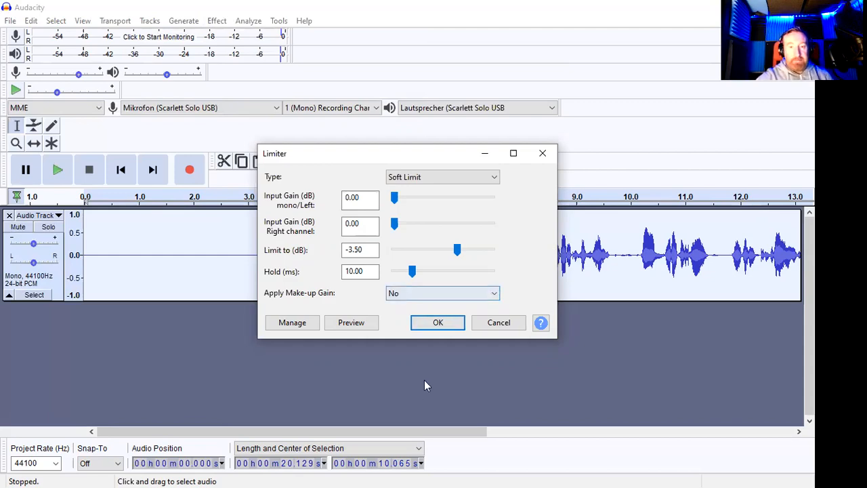
left_click(439, 326)
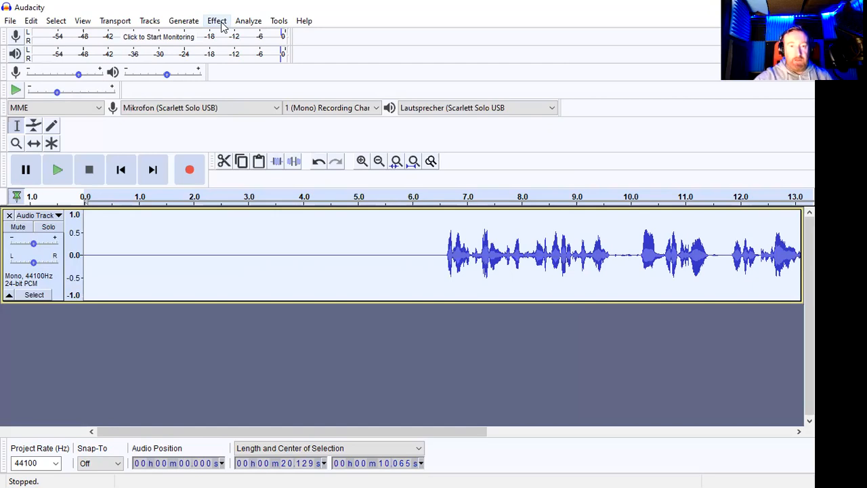
- Apply the Filter Curve effect to the whole track using the Bass Boost factory preset
left_click(218, 23)
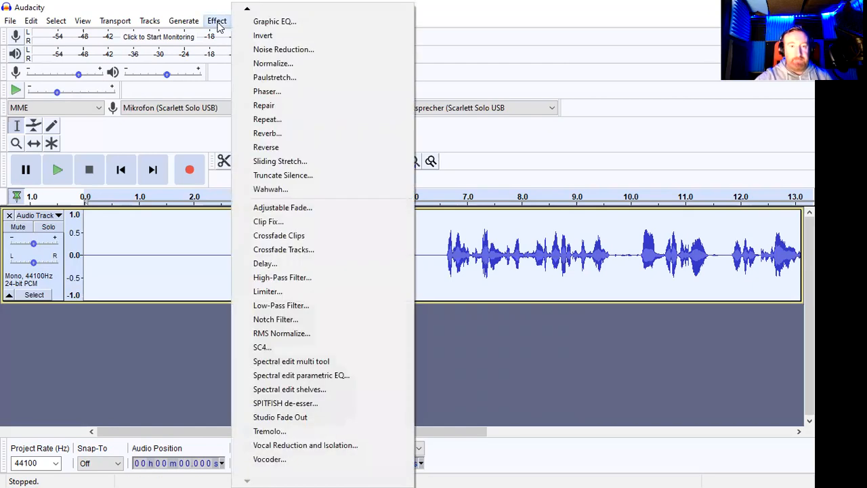
mouse_move(248, 14)
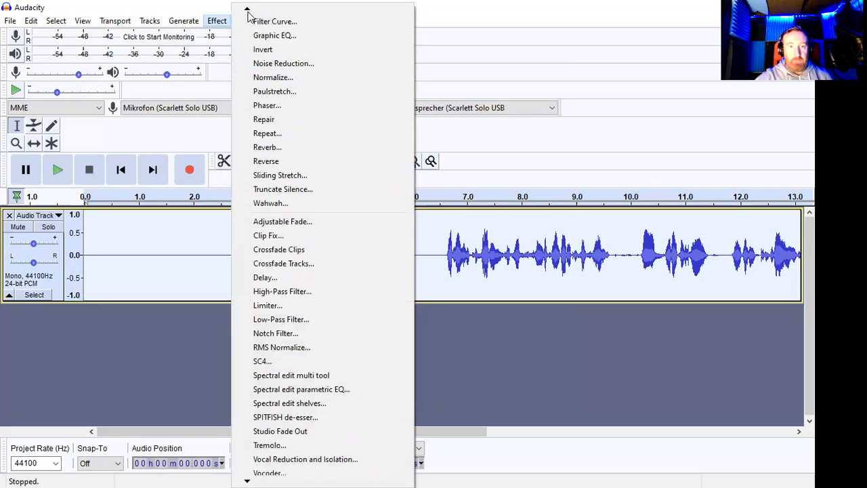
left_click(283, 24)
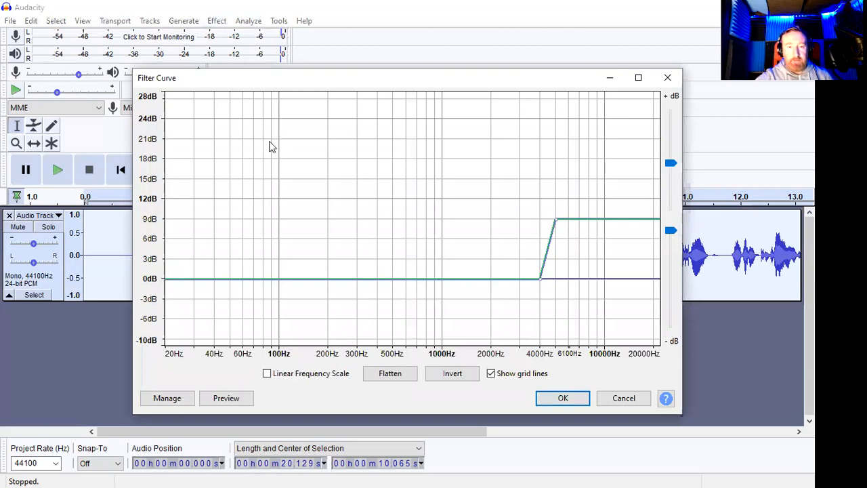
left_click(163, 399)
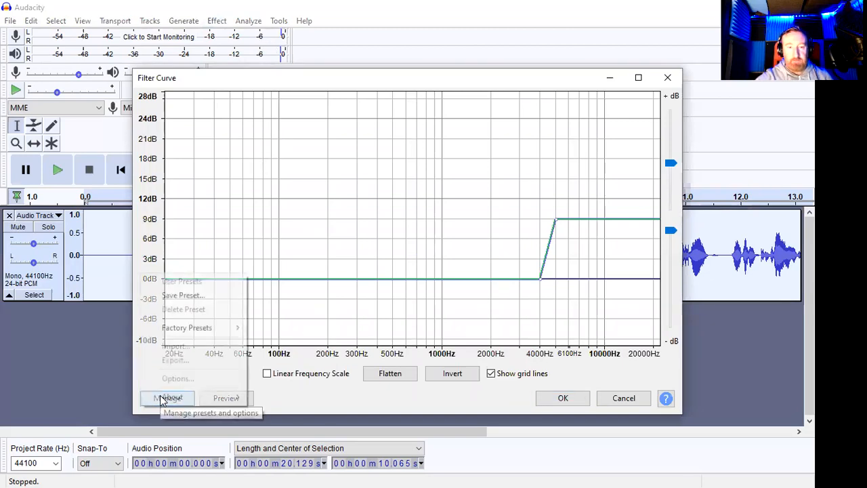
mouse_move(206, 327)
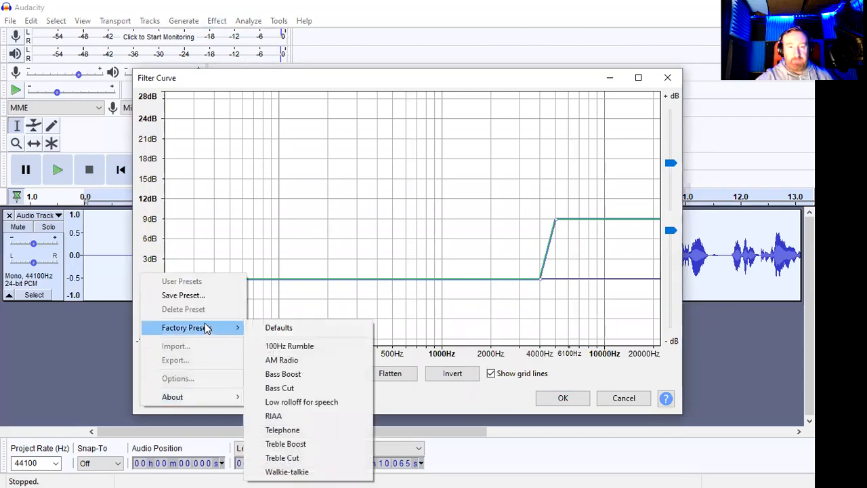
left_click(290, 377)
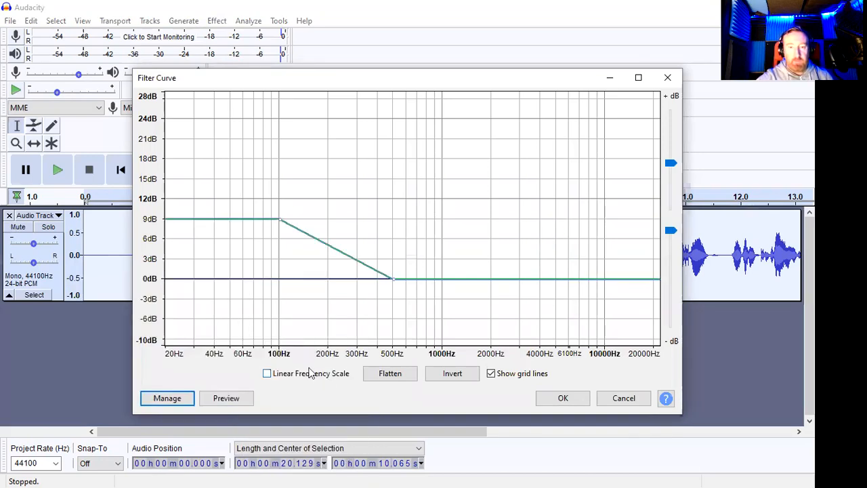
left_click(568, 401)
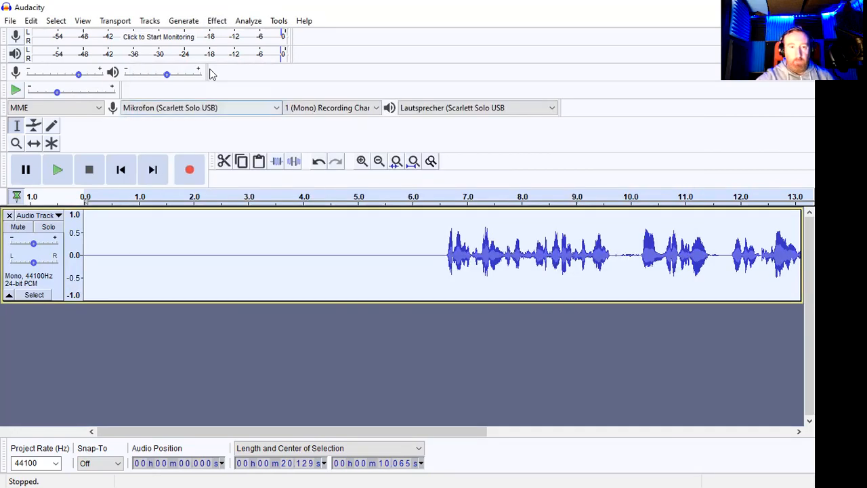
- Apply Filter Curve to the whole track again, this time with the Treble Boost factory preset
left_click(216, 21)
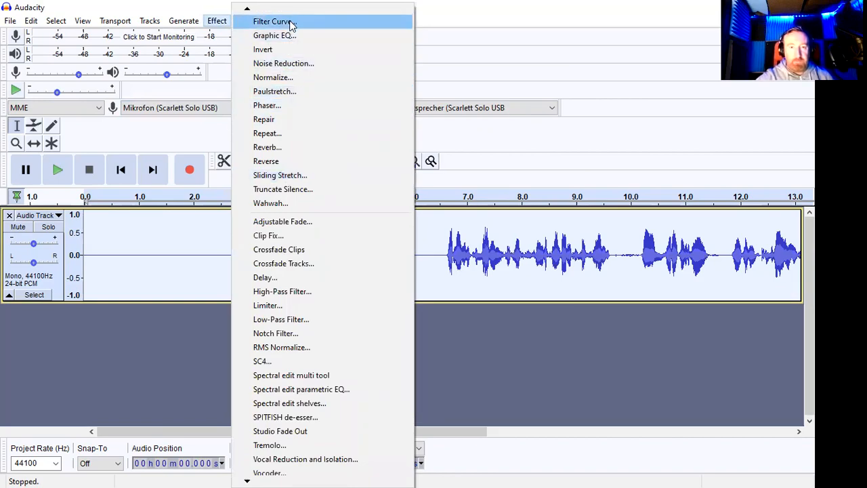
key("Return")
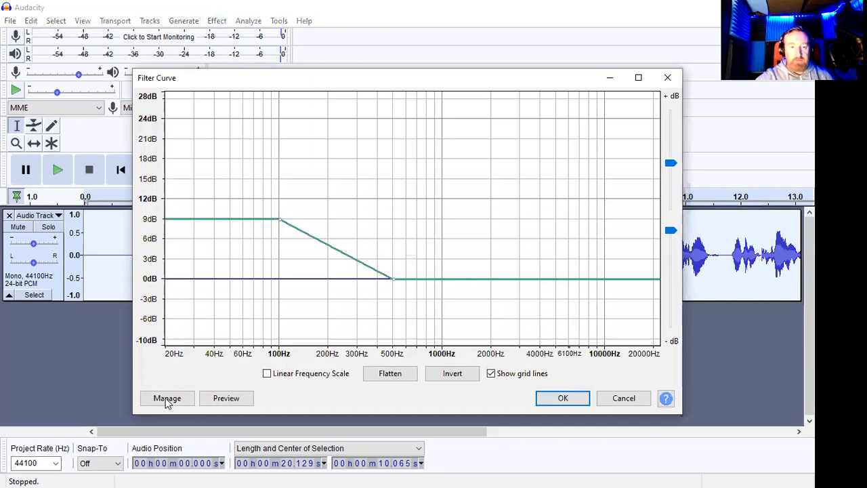
left_click(167, 397)
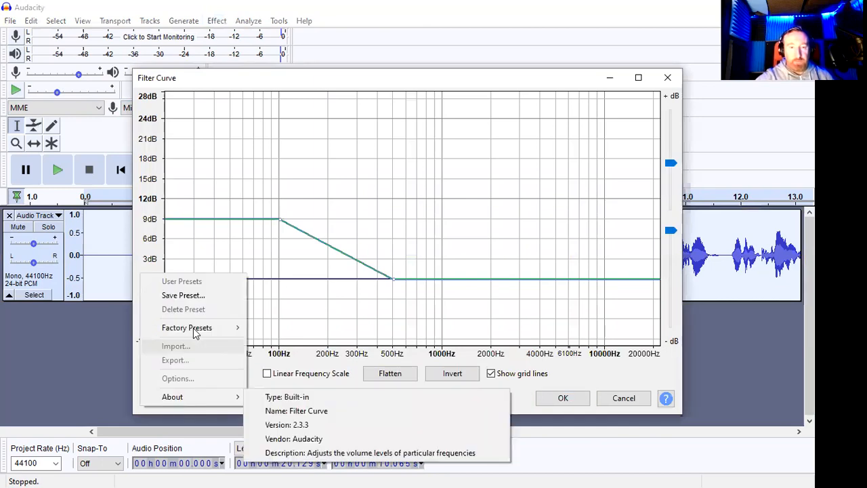
mouse_move(195, 332)
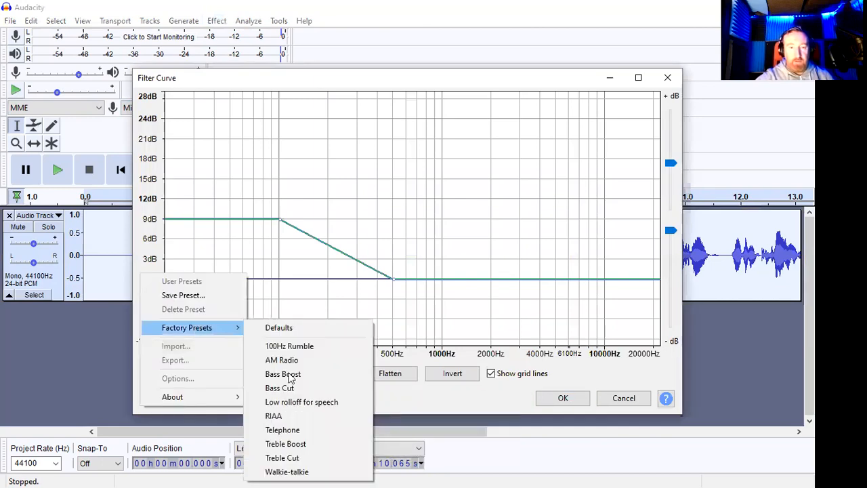
left_click(296, 444)
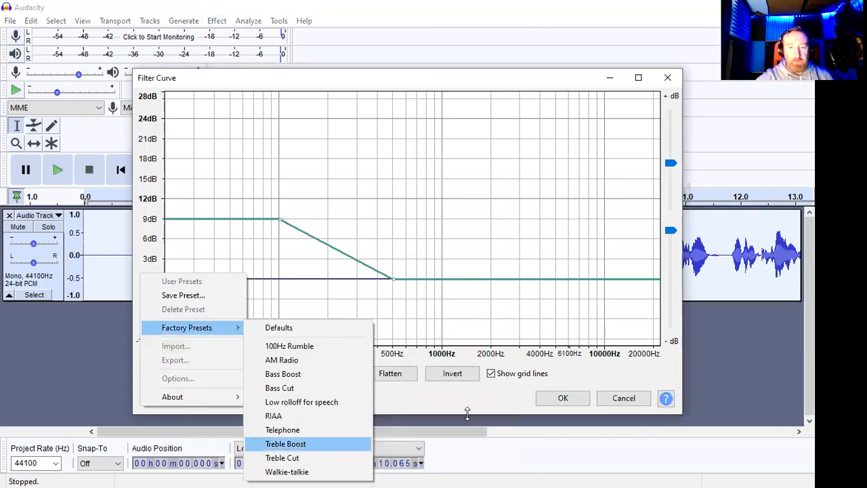
left_click(550, 402)
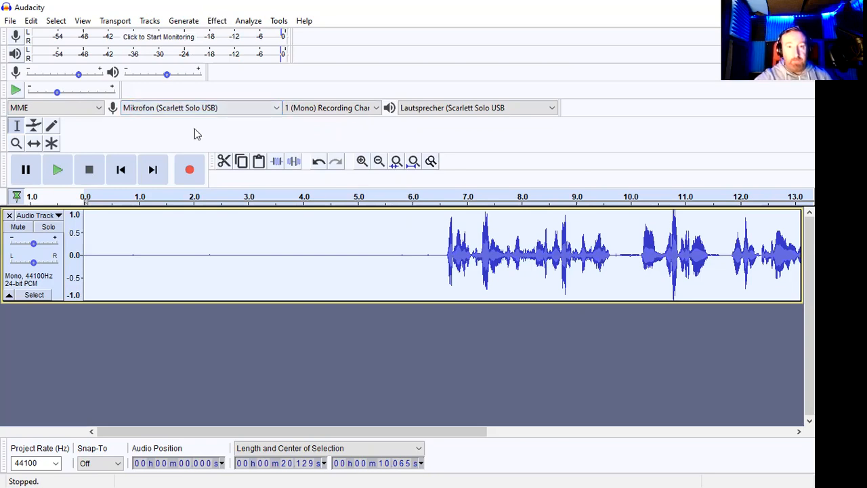
- Normalize the track's peak amplitude to -1.0 dB with DC offset removal and without independent stereo channels
left_click(226, 25)
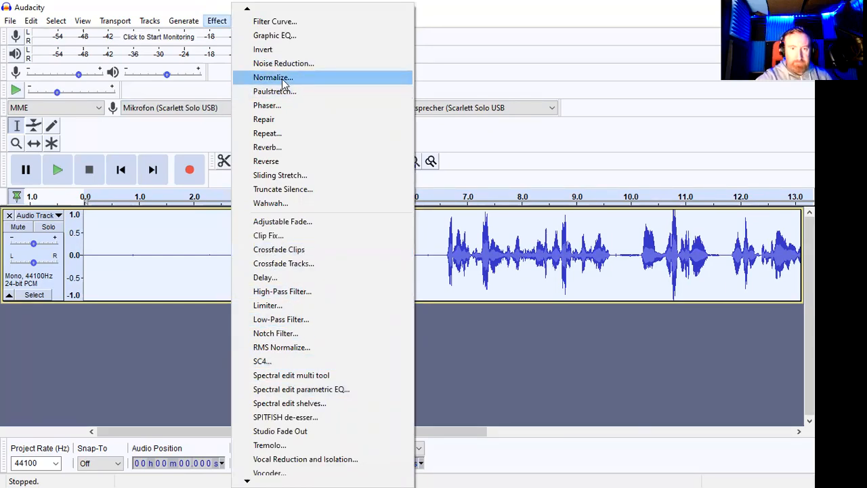
left_click(283, 80)
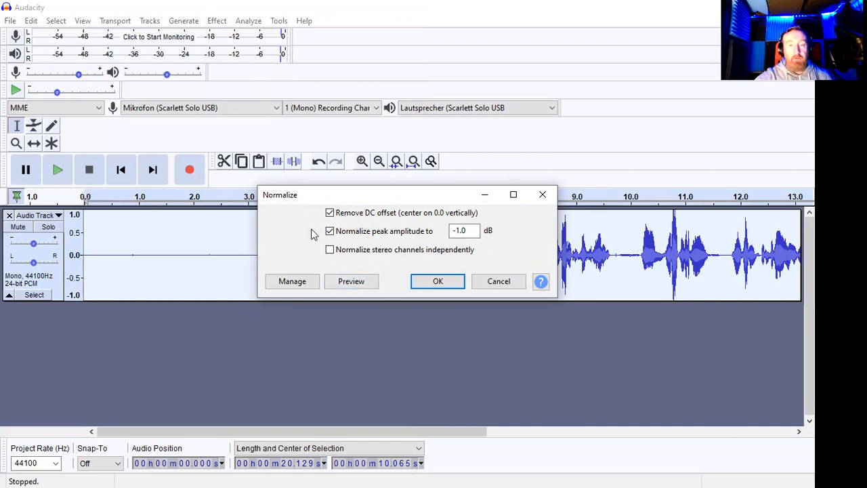
left_click(438, 286)
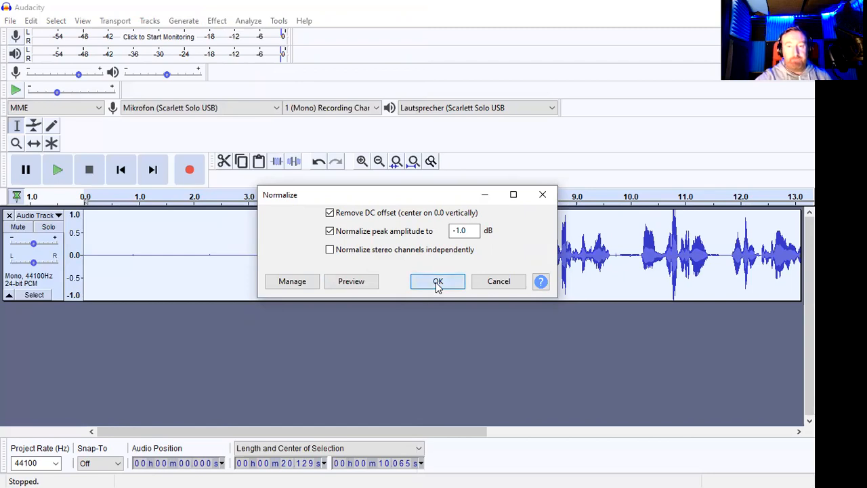